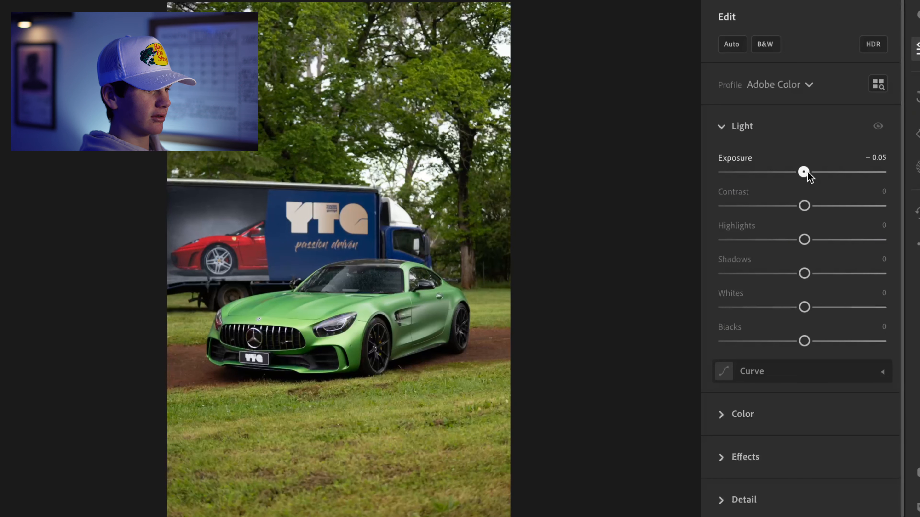
# - Set the light adjustments to exposure 0, highlights −45 and shadows +29, comparing the photo with its unedited version along the way
pyautogui.doubleClick(806, 173)
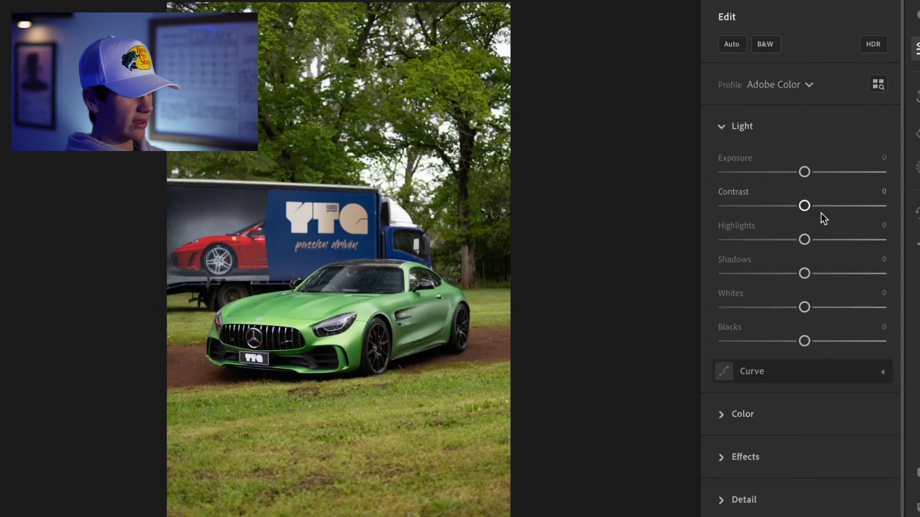
pyautogui.moveTo(804, 240); pyautogui.dragTo(768, 238)
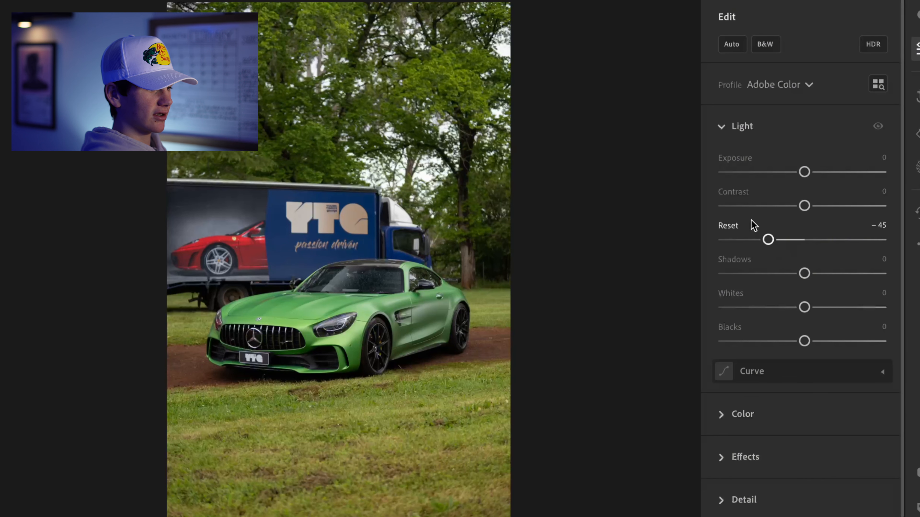
pyautogui.press('\\')
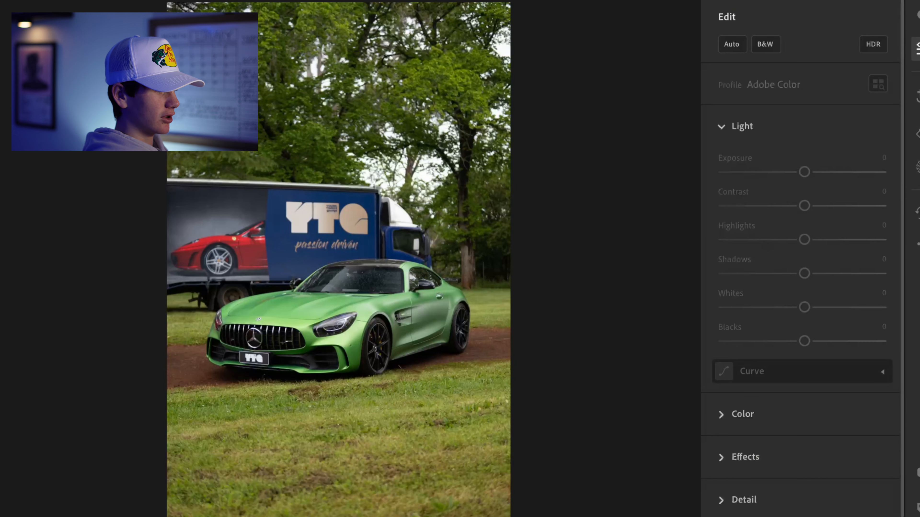
pyautogui.press('\\')
pyautogui.press('\\')
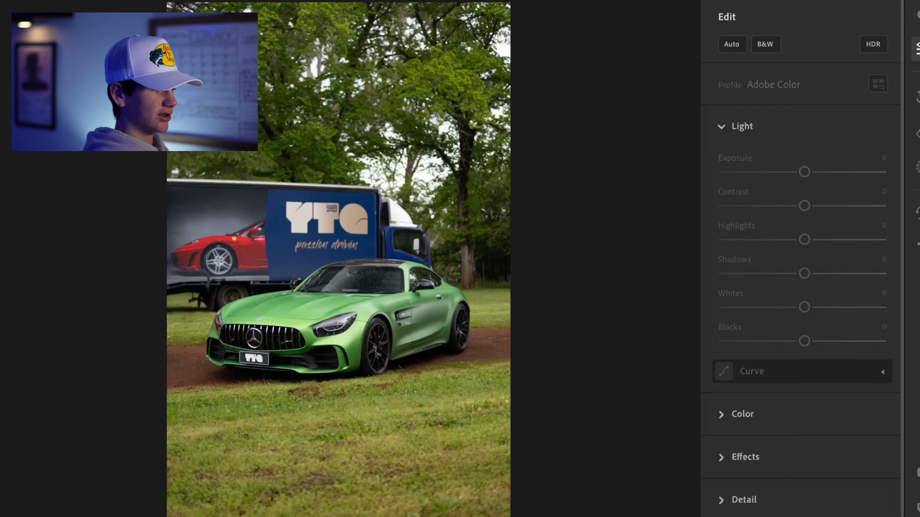
pyautogui.press('\\')
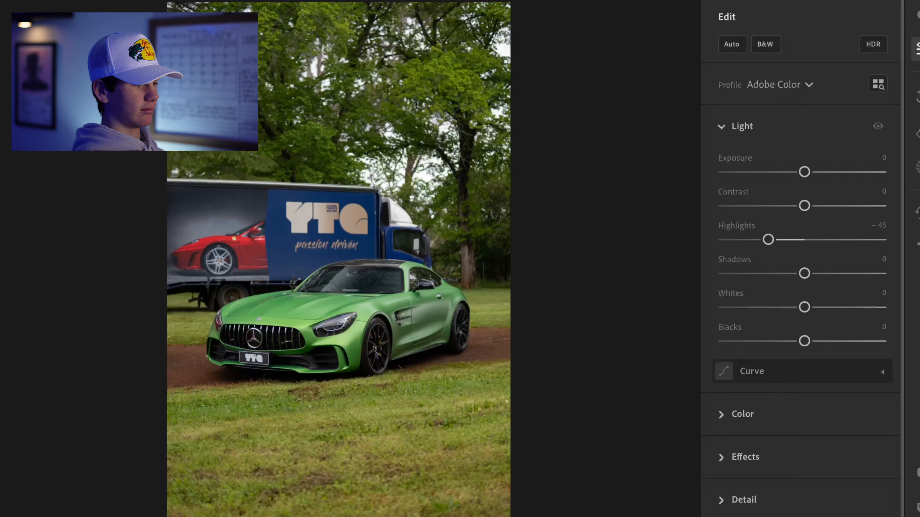
pyautogui.press('\\')
pyautogui.press('\\')
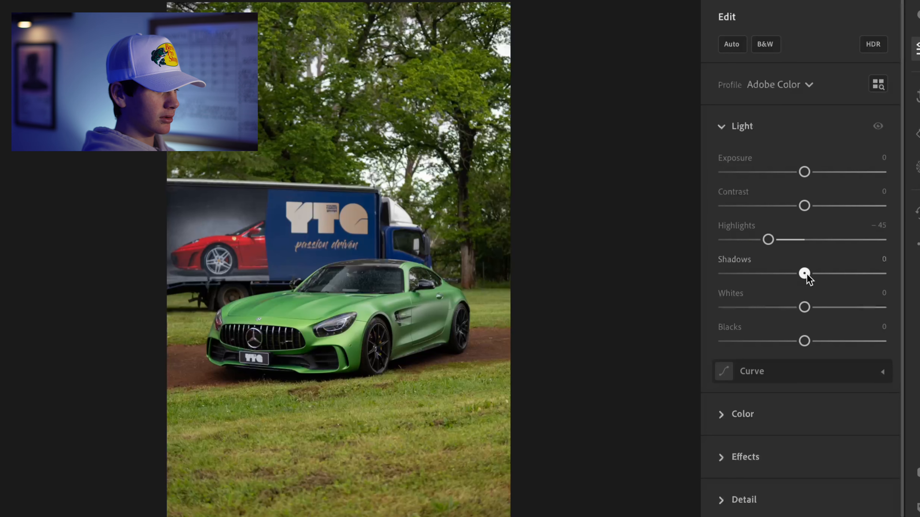
pyautogui.moveTo(803, 273); pyautogui.dragTo(831, 283)
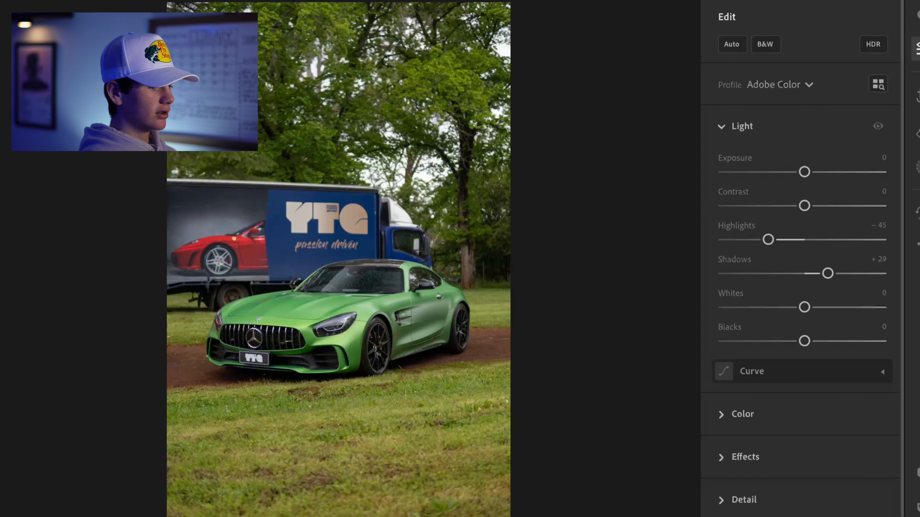
# - Set the color temperature to 5,400, tint to +30 and vibrance to +18, and compare the photo with its unedited version
pyautogui.click(723, 126)
pyautogui.click(722, 169)
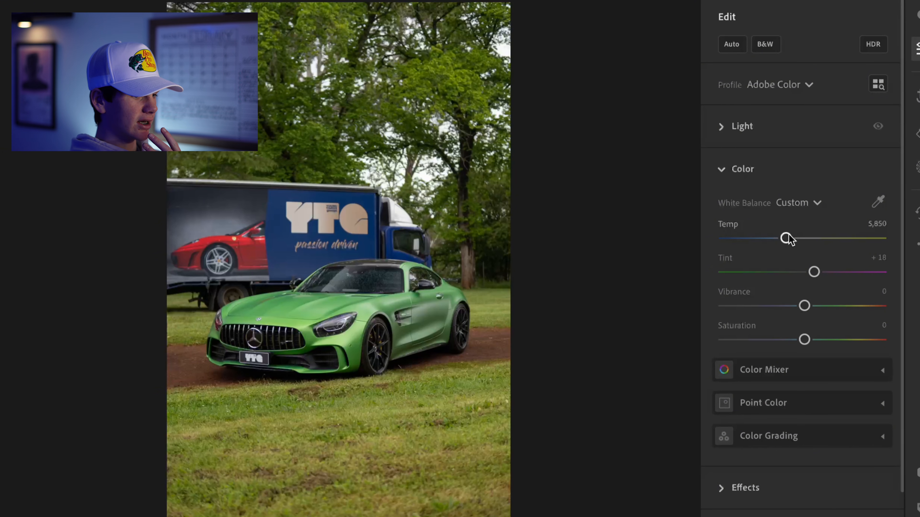
pyautogui.moveTo(787, 236); pyautogui.dragTo(781, 238)
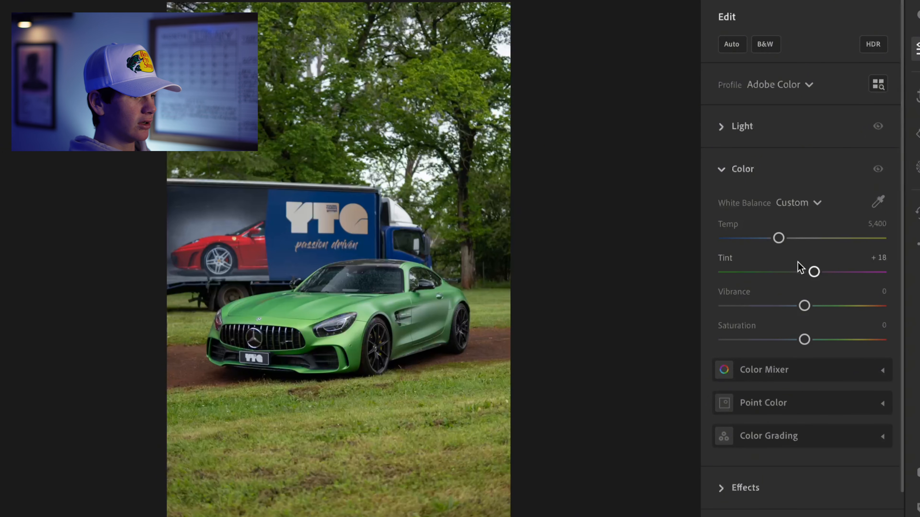
pyautogui.moveTo(814, 270)
pyautogui.mouseDown()
pyautogui.moveTo(831, 270)
pyautogui.moveTo(819, 273)
pyautogui.mouseUp()
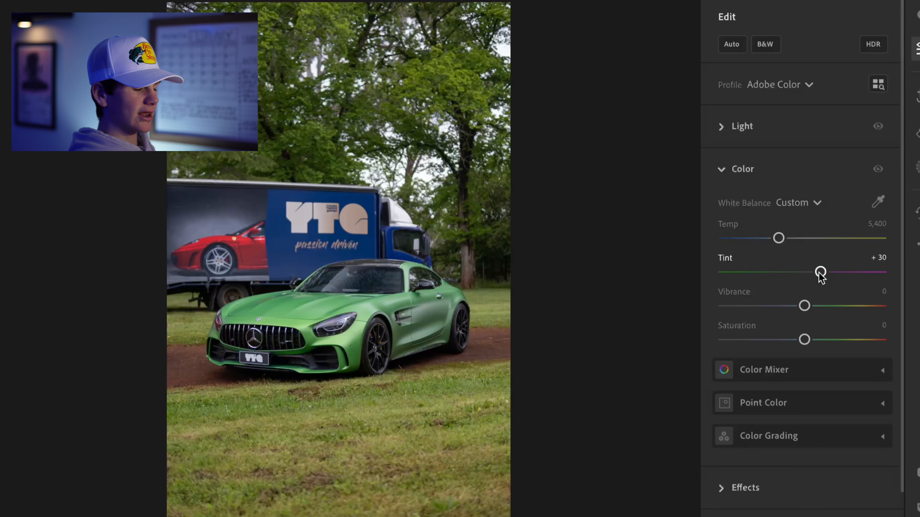
pyautogui.moveTo(805, 305); pyautogui.dragTo(819, 306)
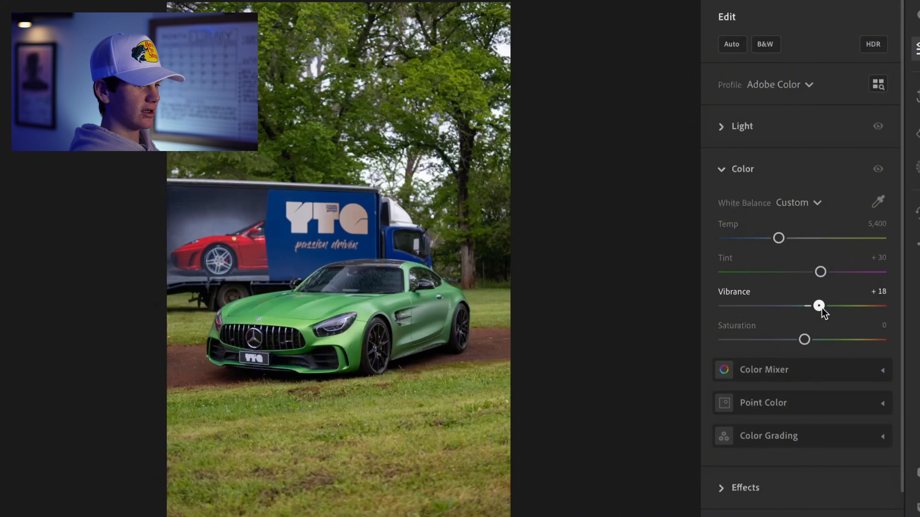
pyautogui.press('\\')
pyautogui.press('\\')
pyautogui.press('\\')
pyautogui.press('\\')
pyautogui.press('\\')
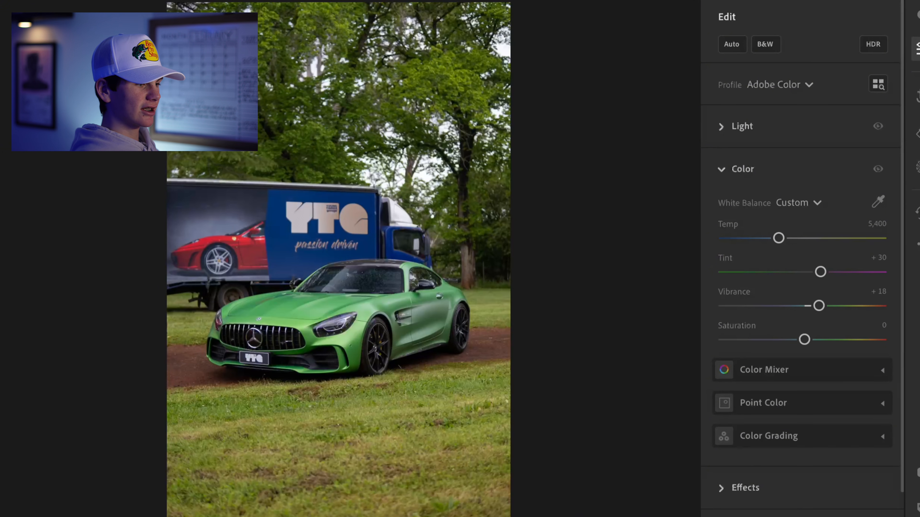
pyautogui.press('\\')
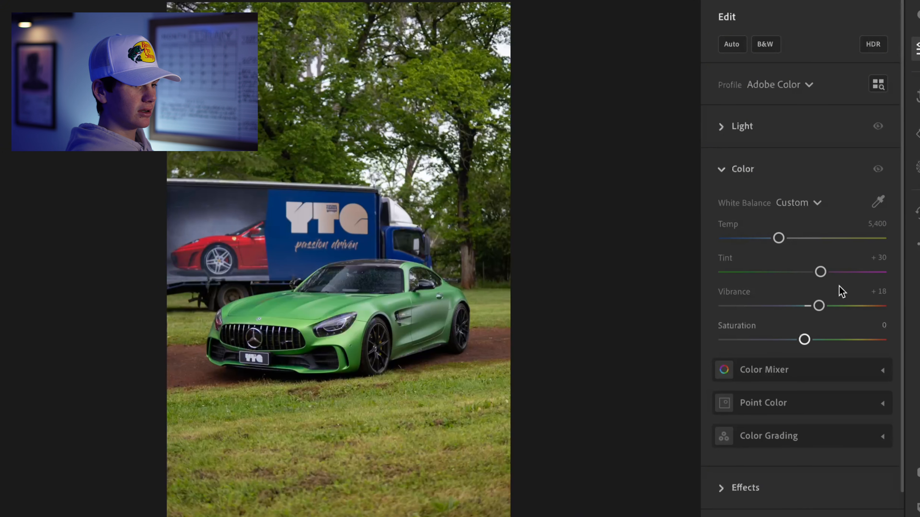
# - Set the photo's texture effect to +19
pyautogui.click(726, 170)
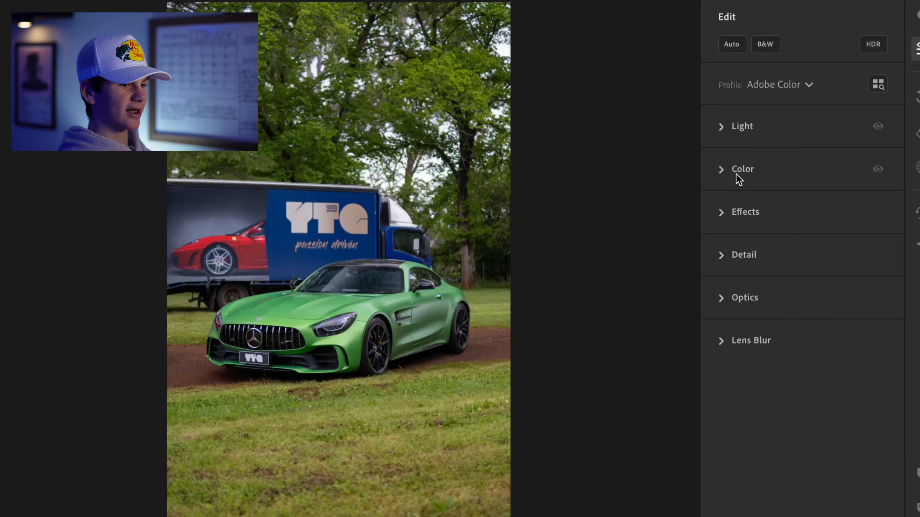
pyautogui.click(726, 212)
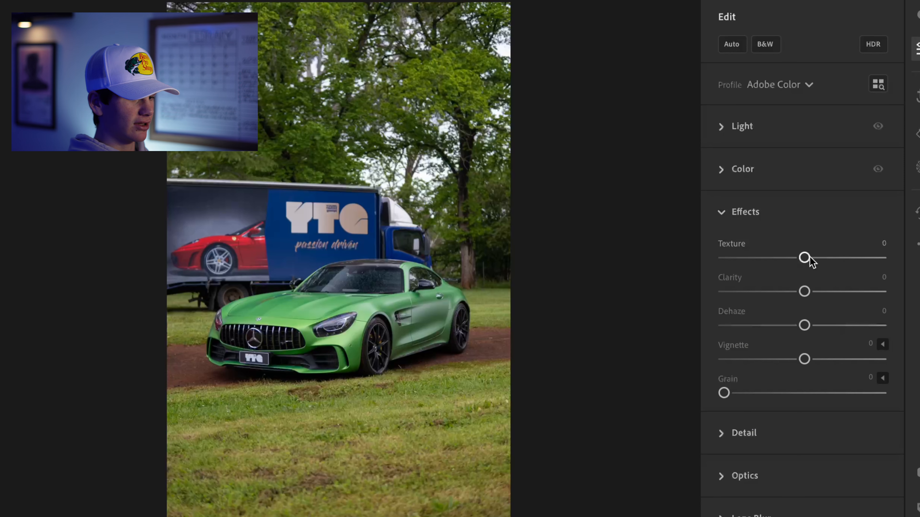
pyautogui.moveTo(805, 257); pyautogui.dragTo(817, 258)
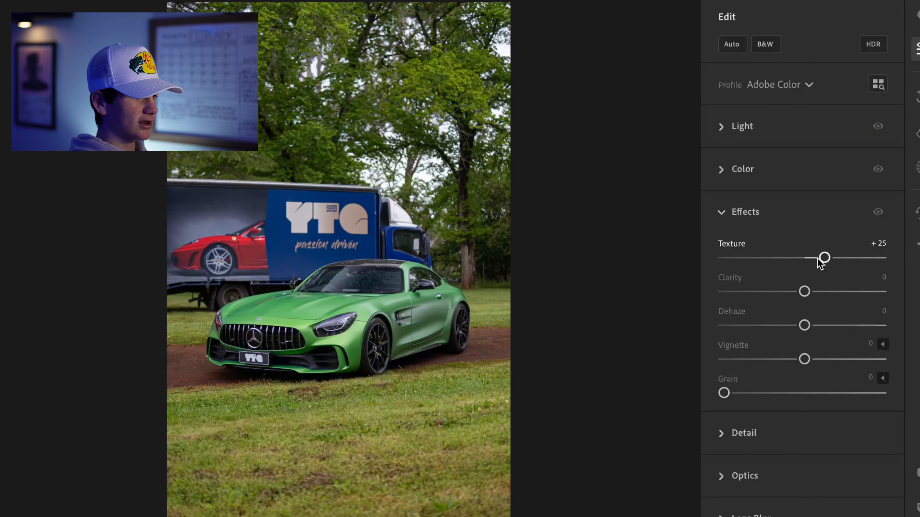
pyautogui.moveTo(817, 258); pyautogui.dragTo(818, 258)
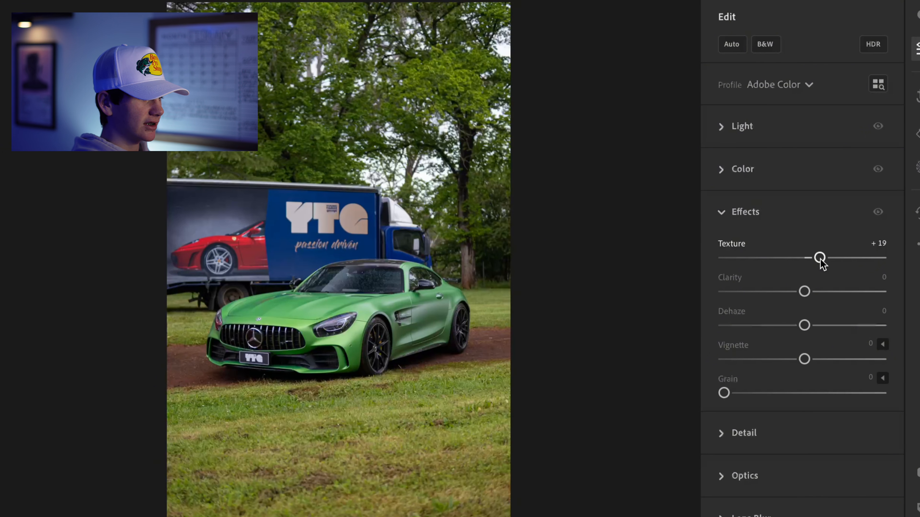
# - Compare the photo with and without lens corrections in the optics settings and leave lens corrections enabled
pyautogui.click(745, 211)
pyautogui.click(745, 297)
pyautogui.click(725, 351)
pyautogui.click(724, 350)
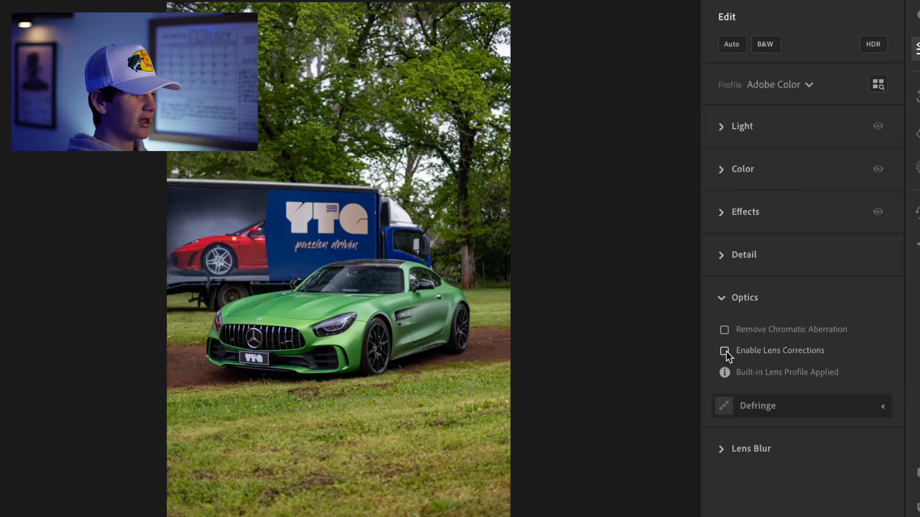
pyautogui.click(724, 350)
pyautogui.click(724, 351)
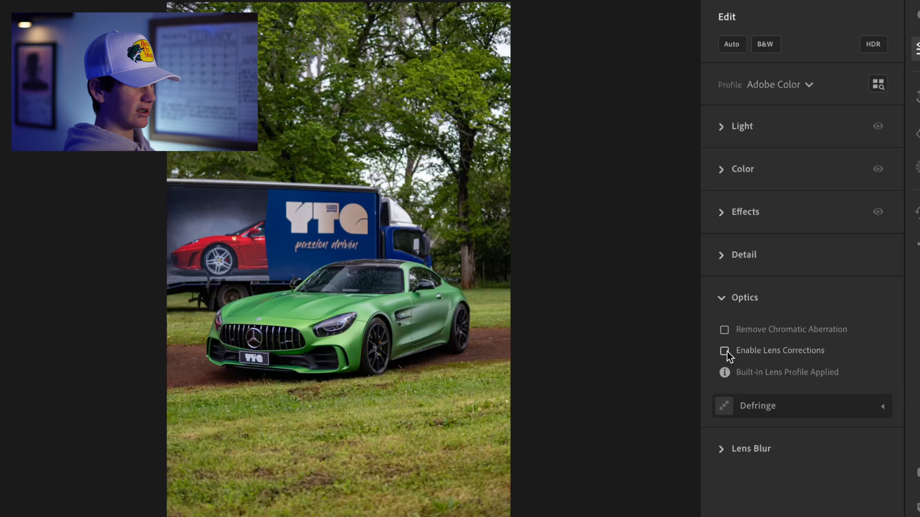
pyautogui.click(725, 350)
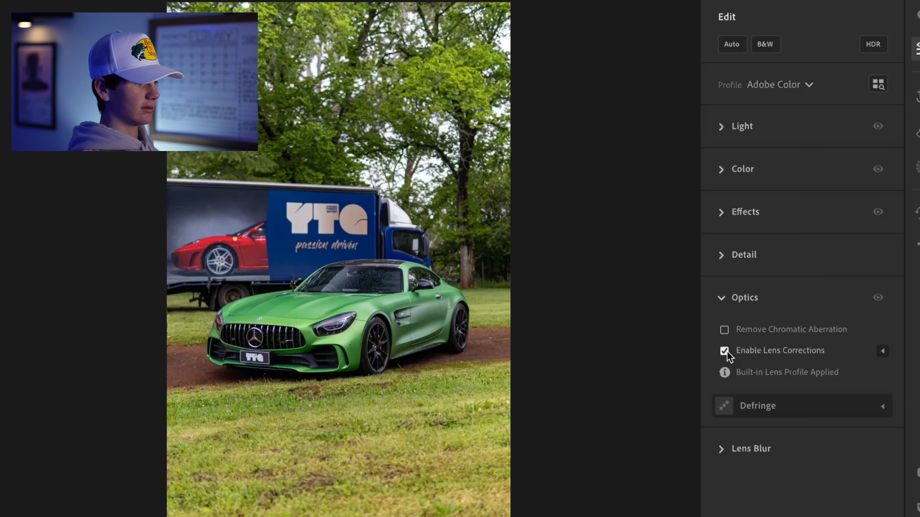